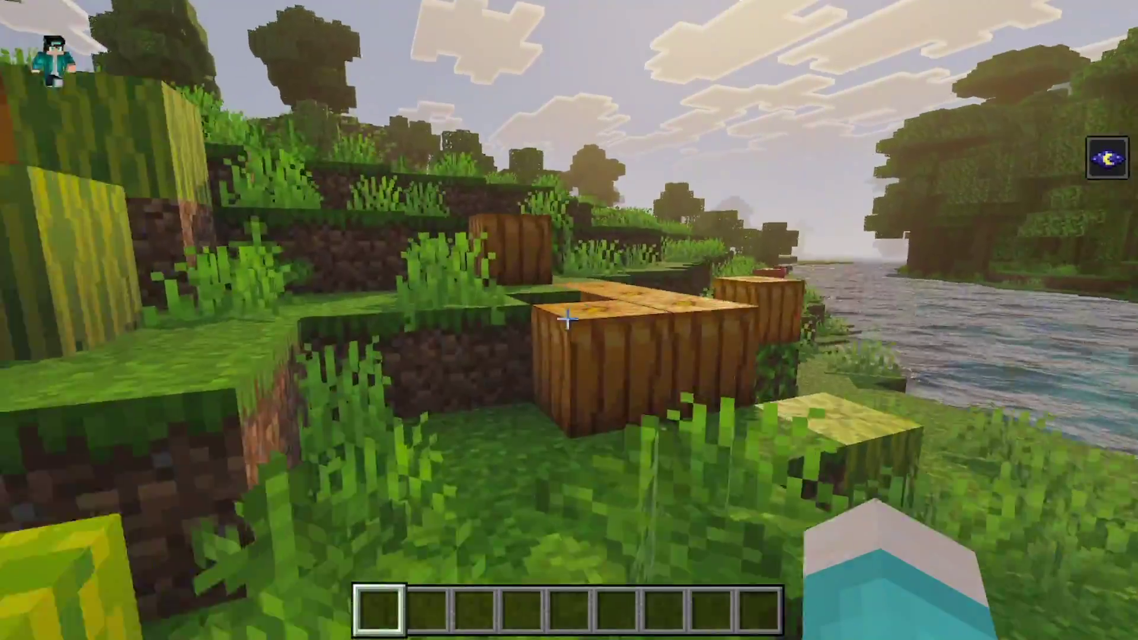
key("w")
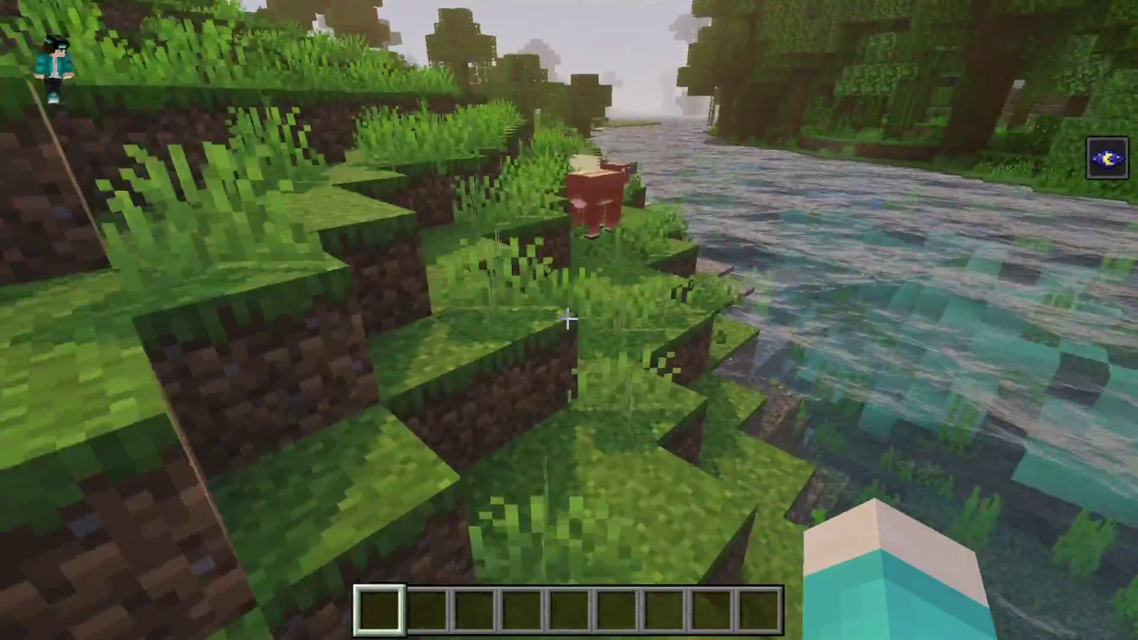
key("w")
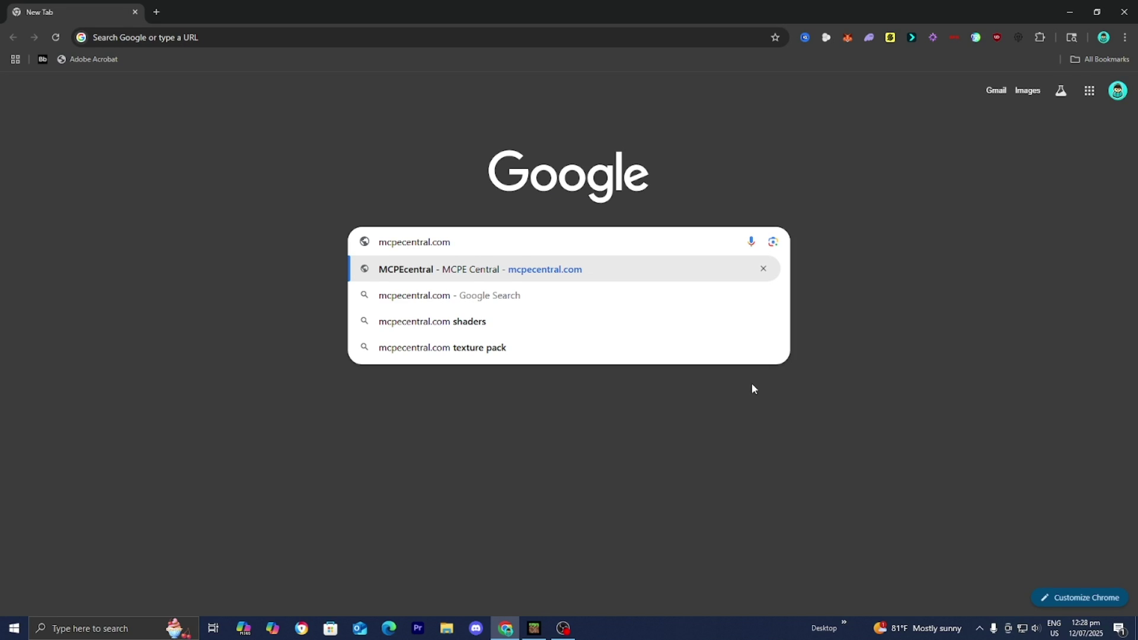
Open the mcpecentral.com website and go to its Shaders category.
key("Return")
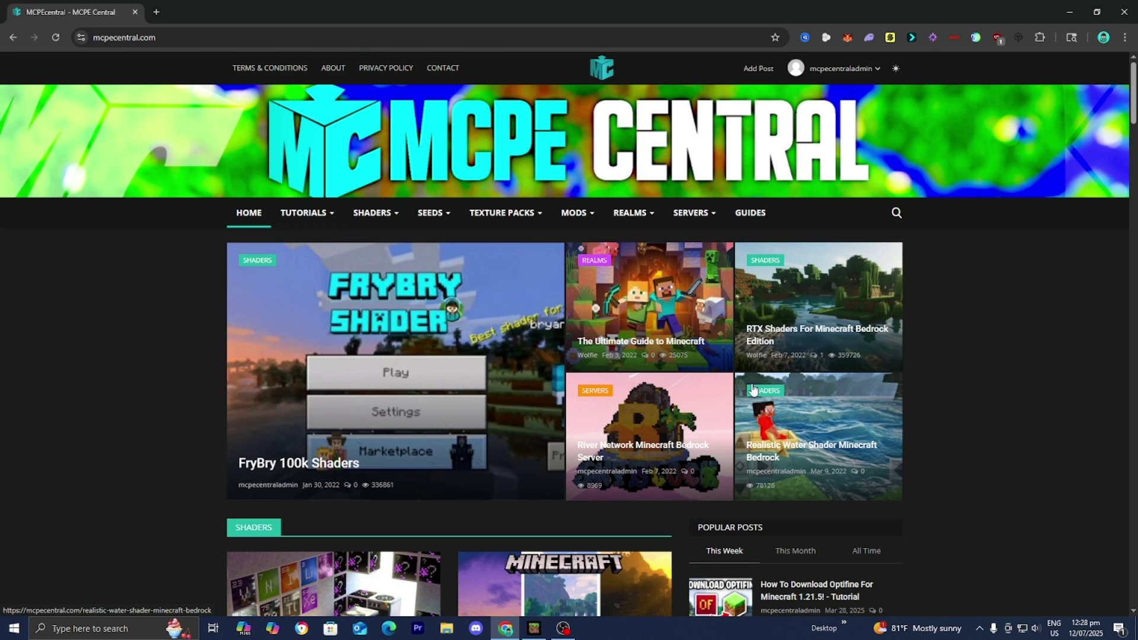
scroll(220, 503, "down", 3)
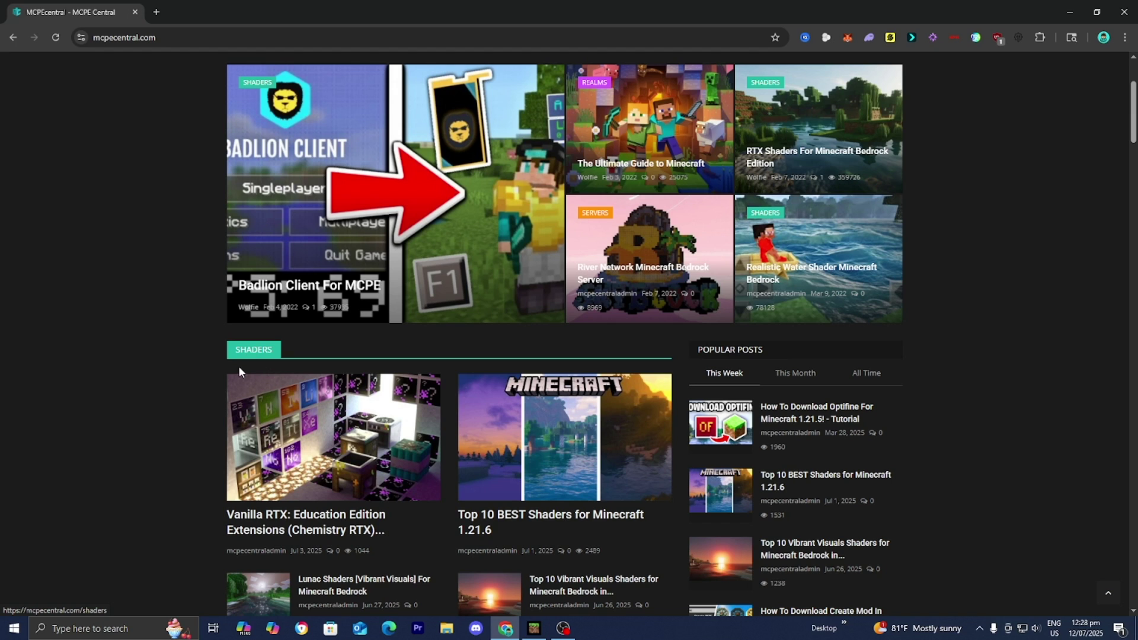
left_click(259, 350)
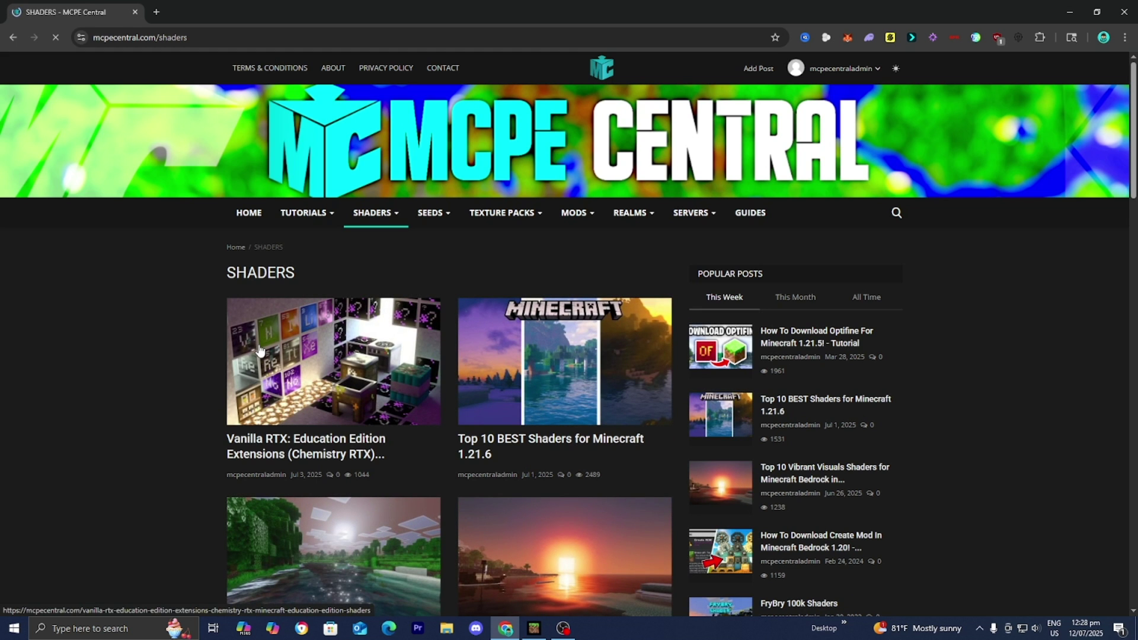
Browse the shader posts and open the article "Lunac Shaders [Vibrant Visuals] For Minecraft Bedrock".
scroll(259, 351, "down", 4)
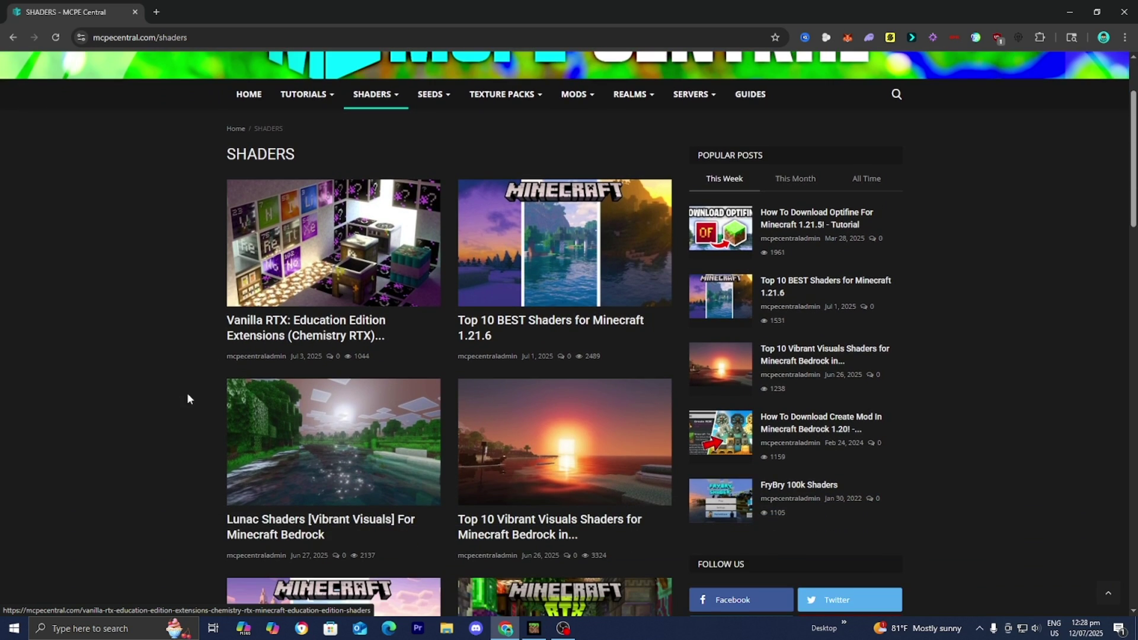
scroll(315, 403, "down", 2)
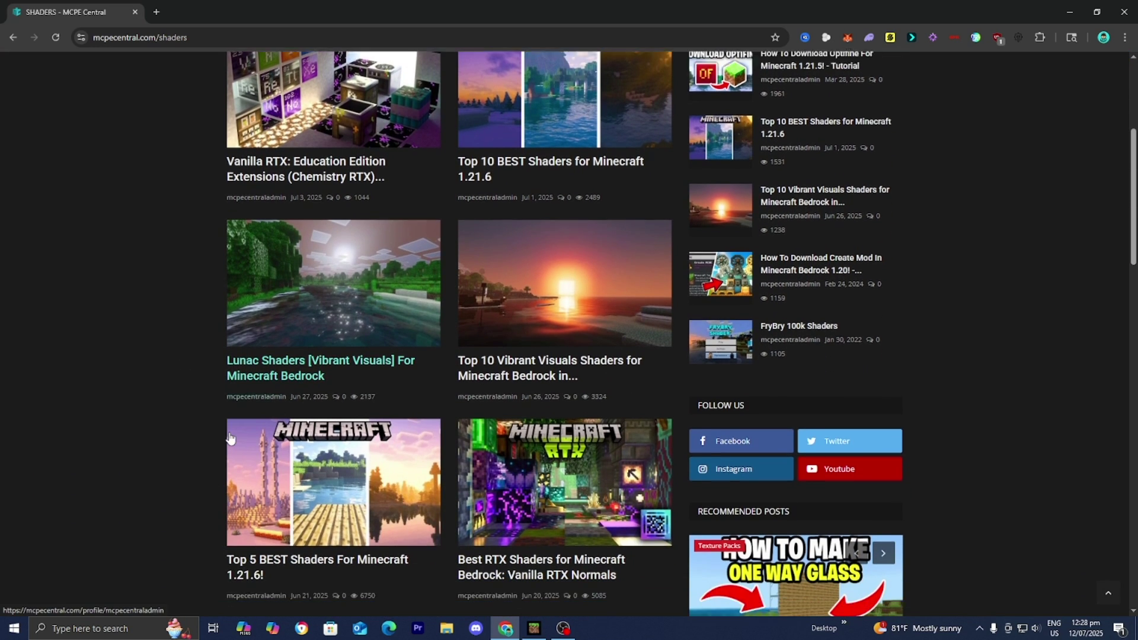
scroll(184, 446, "up", 3)
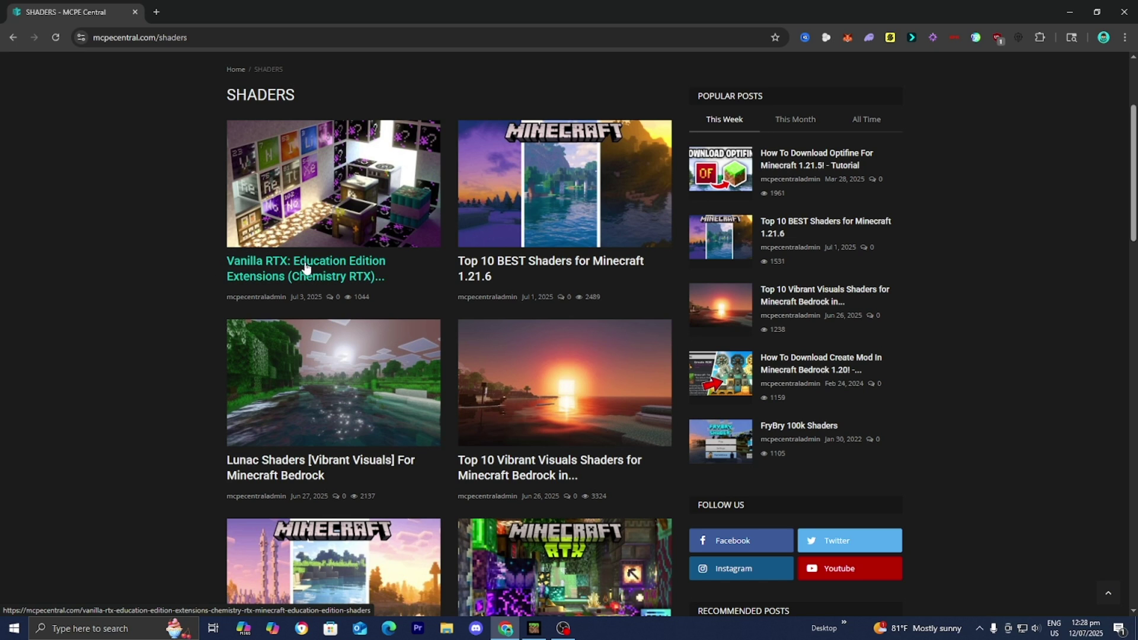
scroll(165, 267, "down", 7)
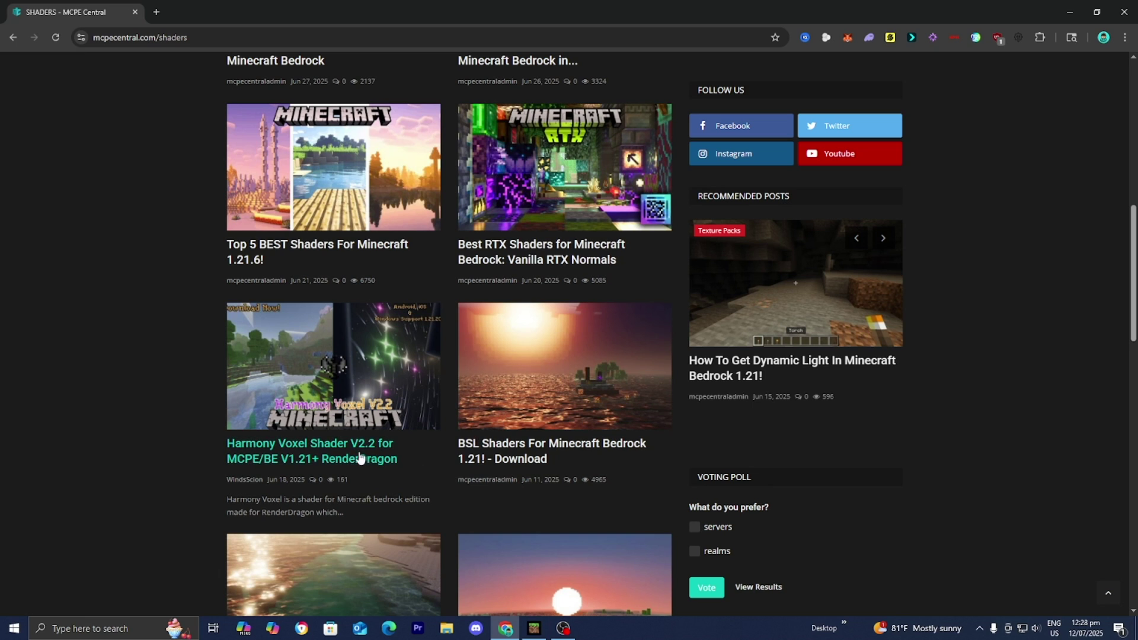
scroll(172, 409, "up", 6)
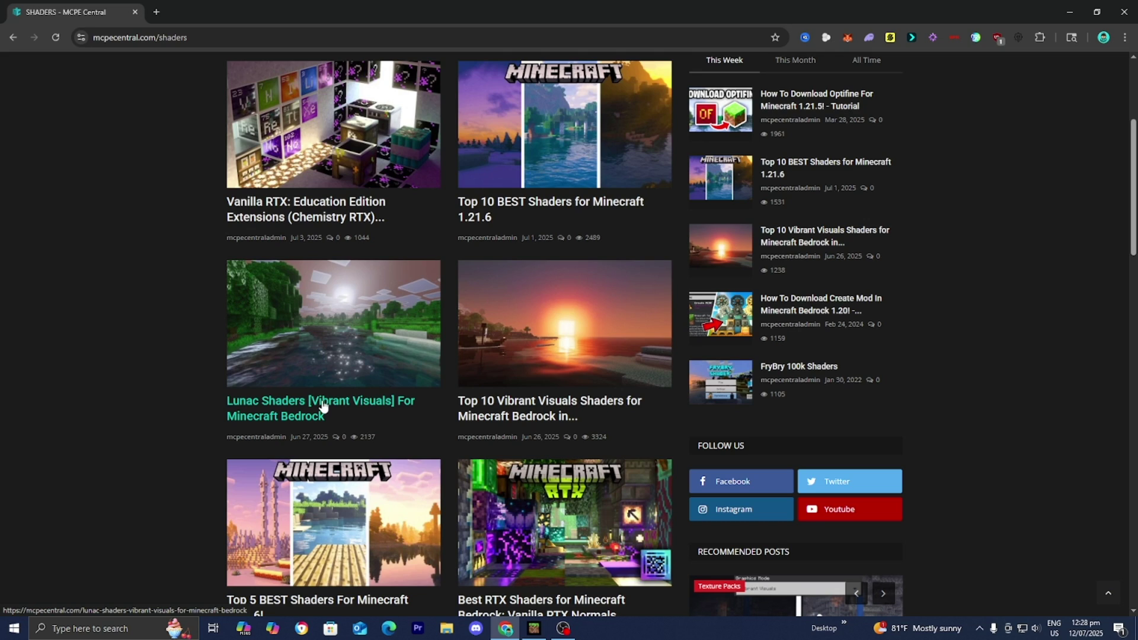
left_click(332, 350)
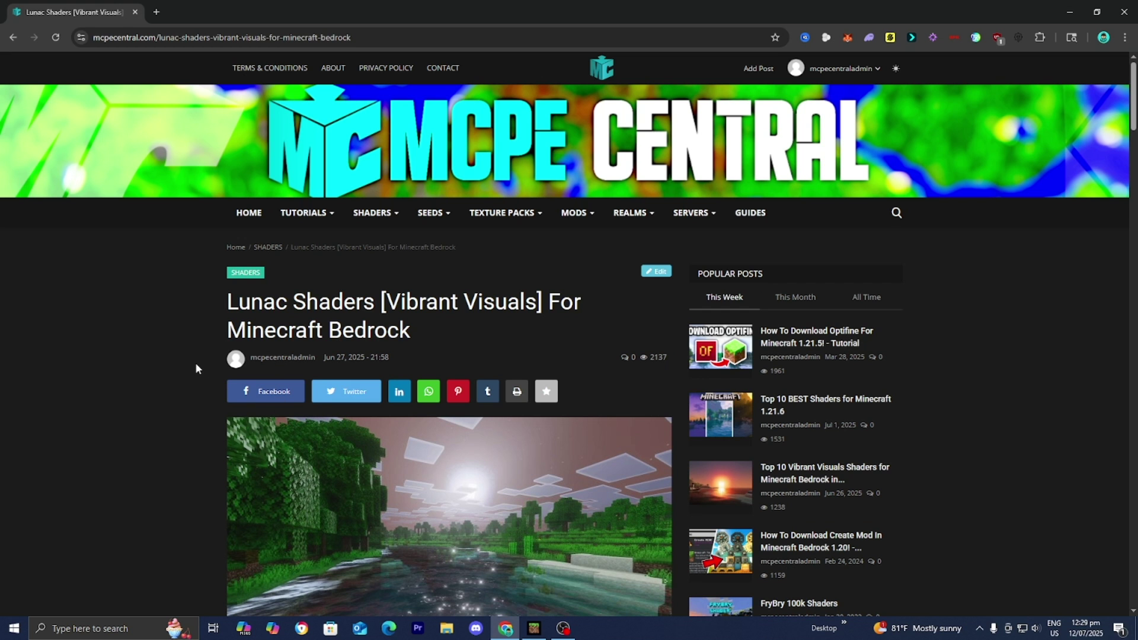
Look through the Lunac Shaders article for its download link.
scroll(196, 364, "down", 2)
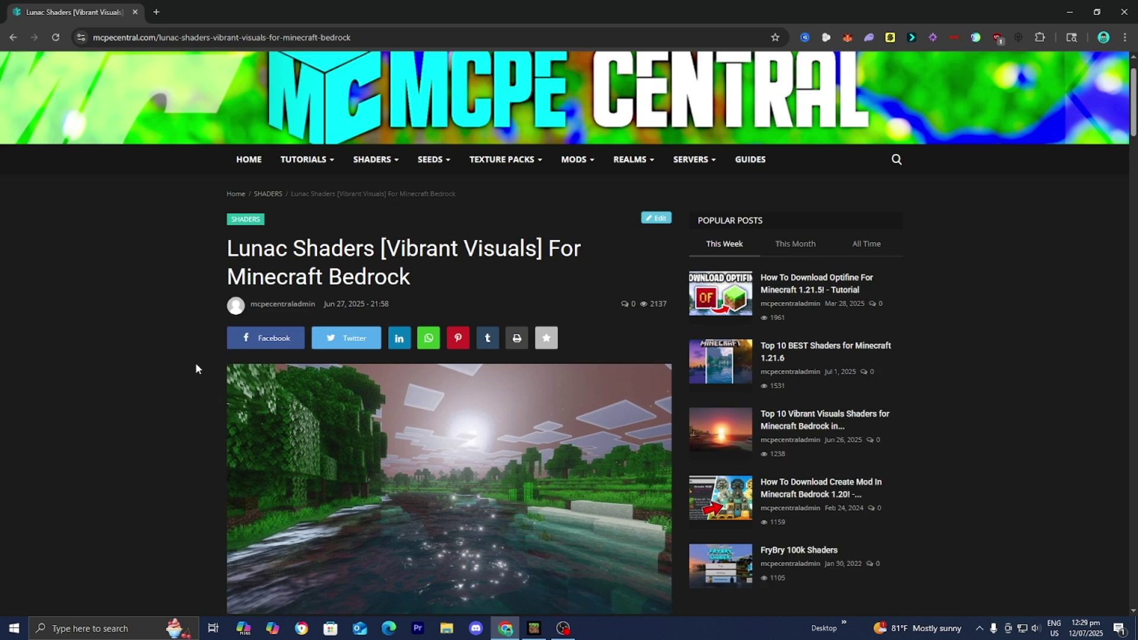
scroll(116, 390, "down", 10)
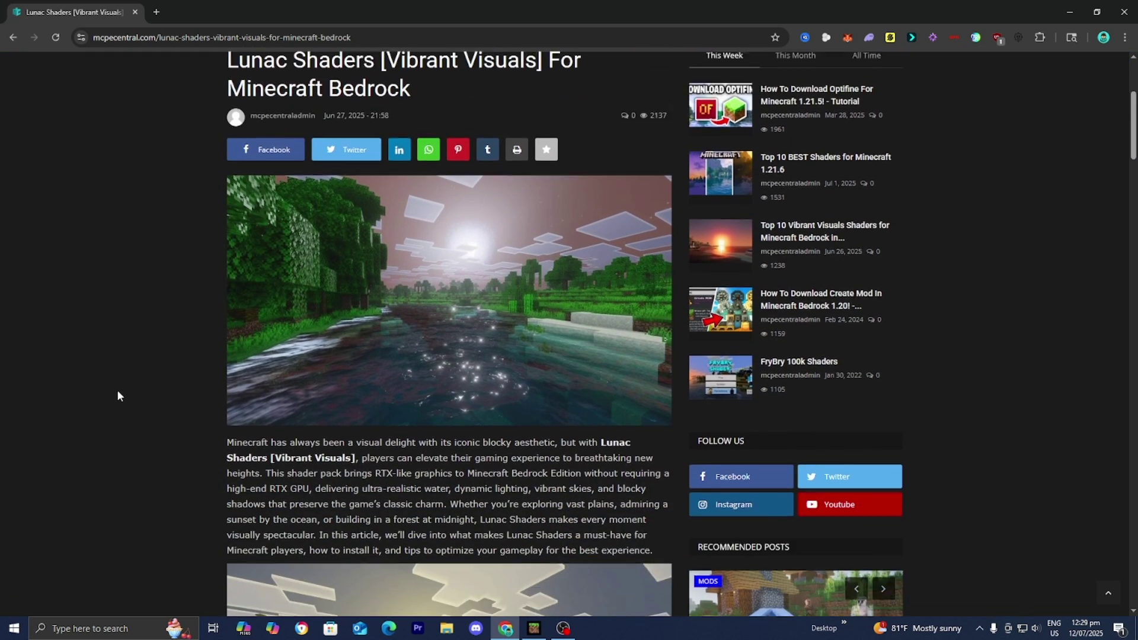
scroll(147, 332, "down", 4)
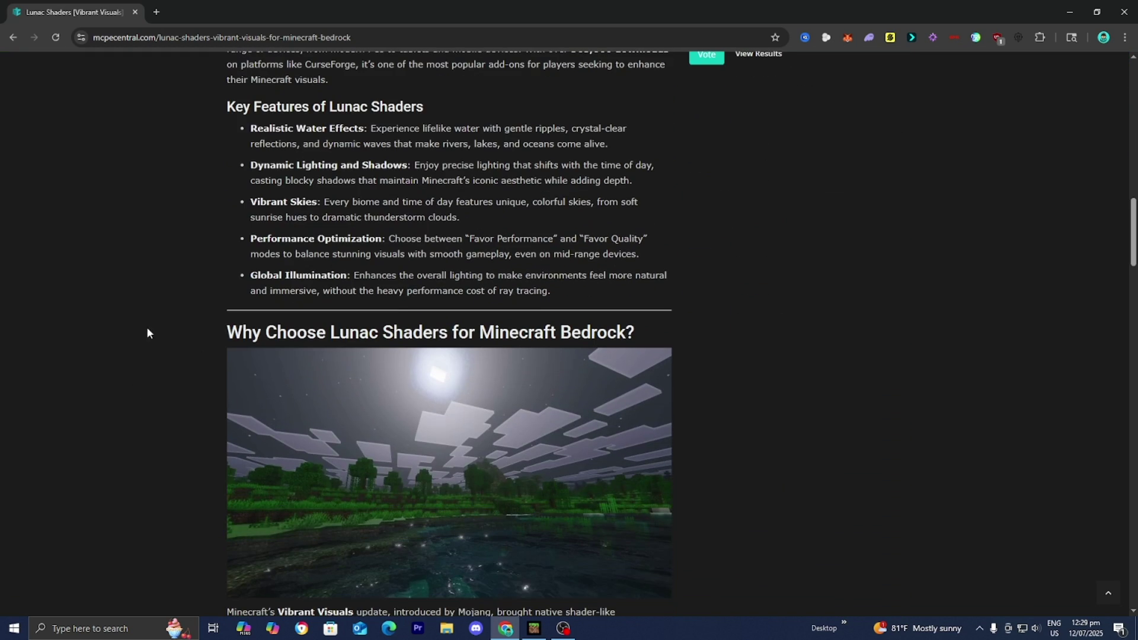
scroll(307, 374, "down", 20)
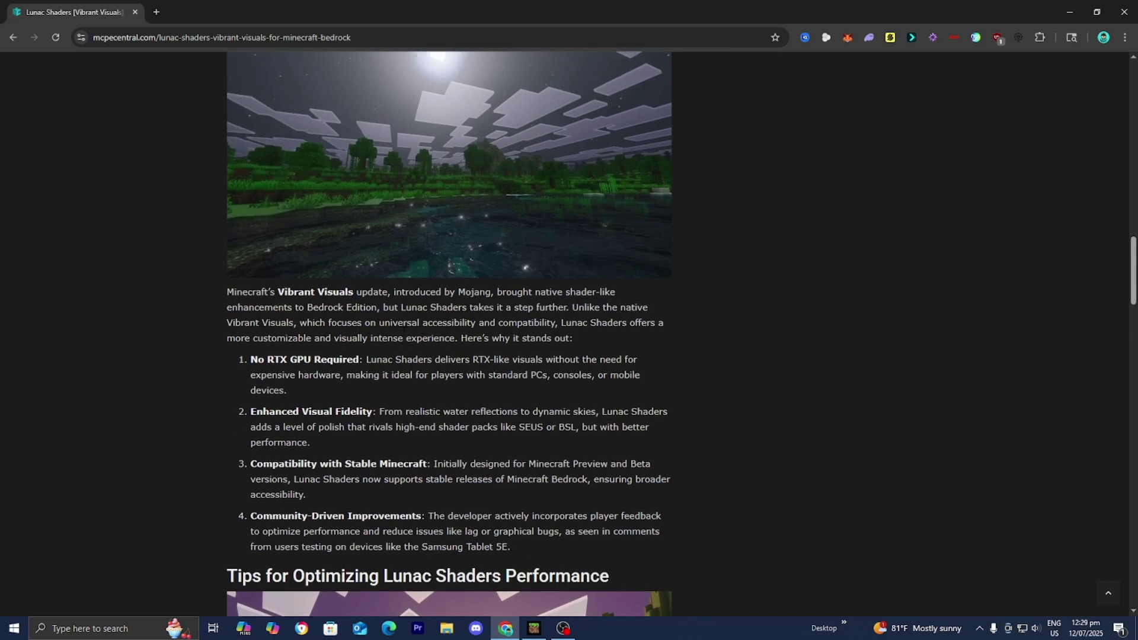
scroll(306, 372, "down", 7)
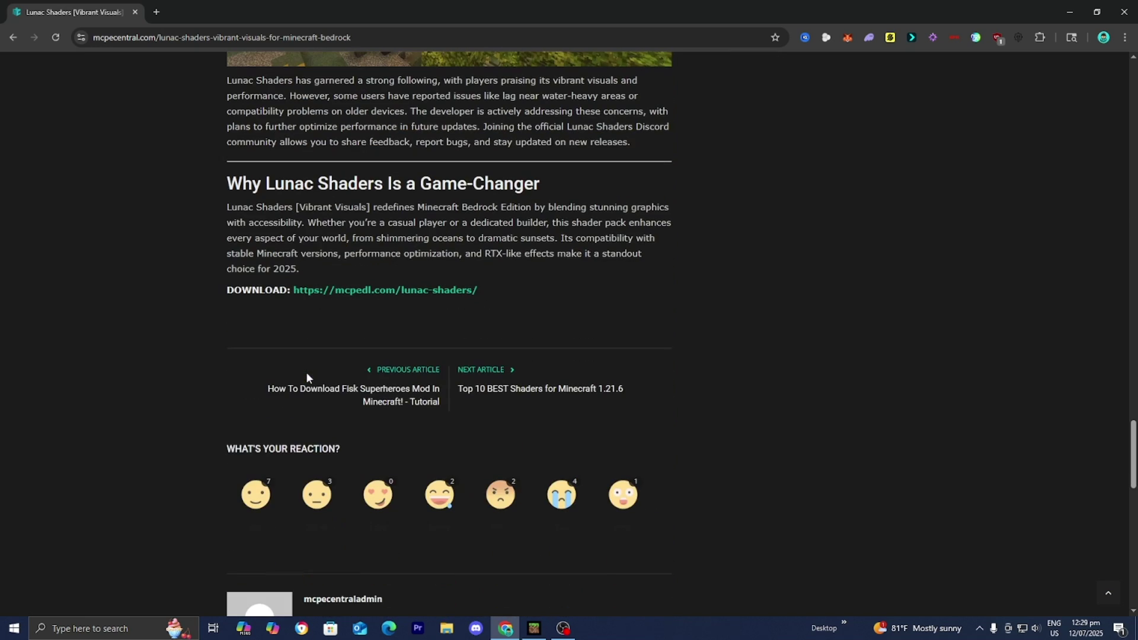
scroll(320, 362, "up", 1)
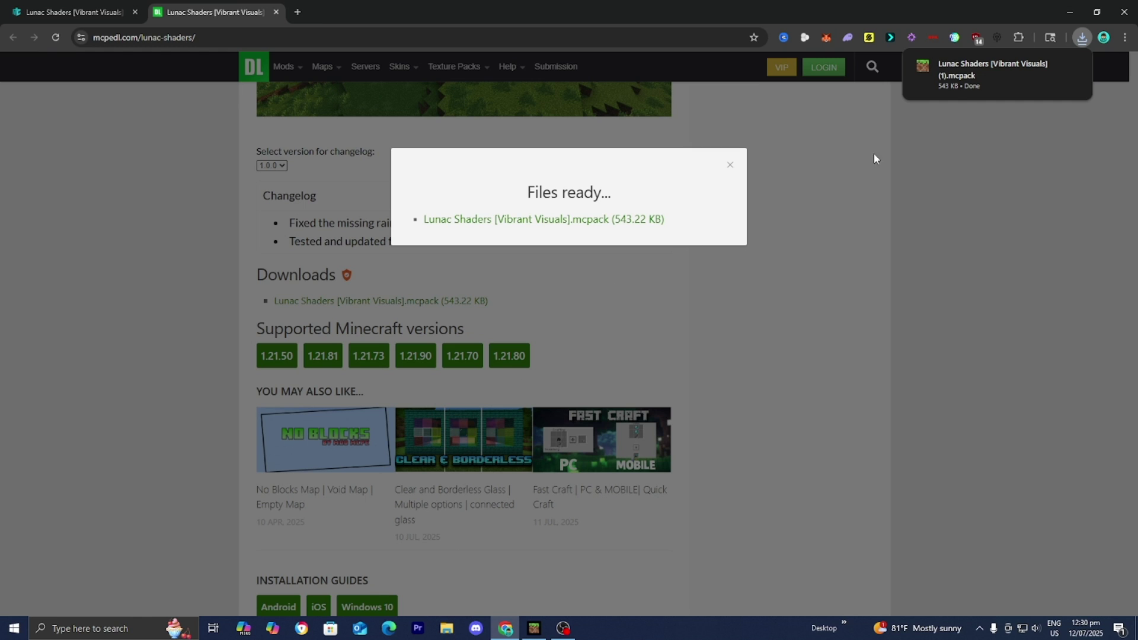
Open the downloaded Lunac Shaders [Vibrant Visuals] .mcpack file to import it into Minecraft.
mouse_move(961, 88)
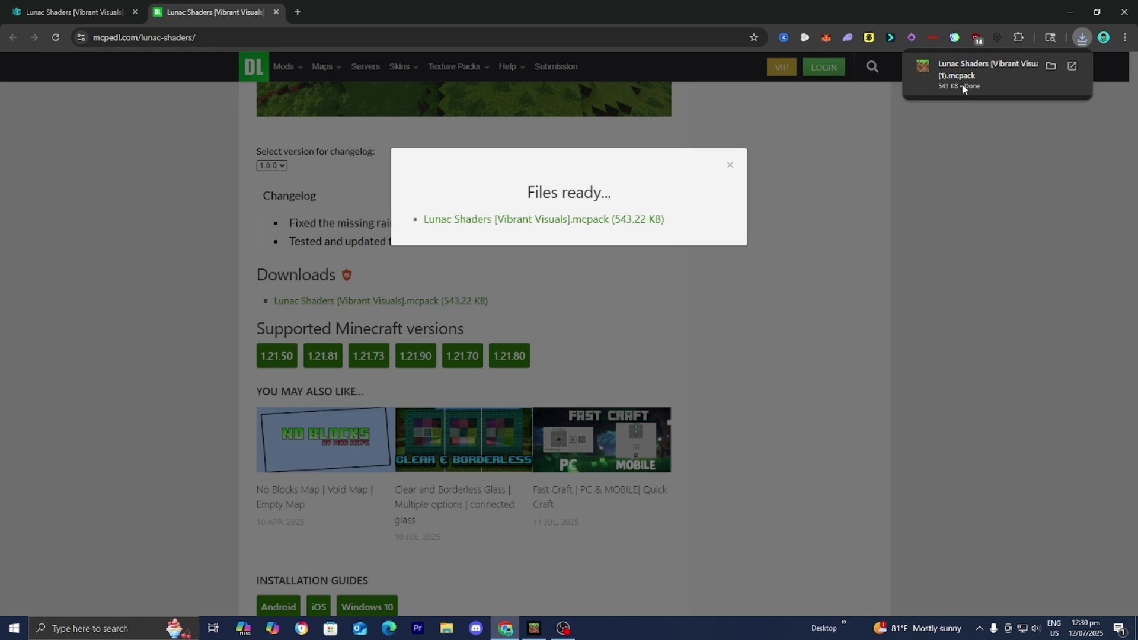
left_click(962, 87)
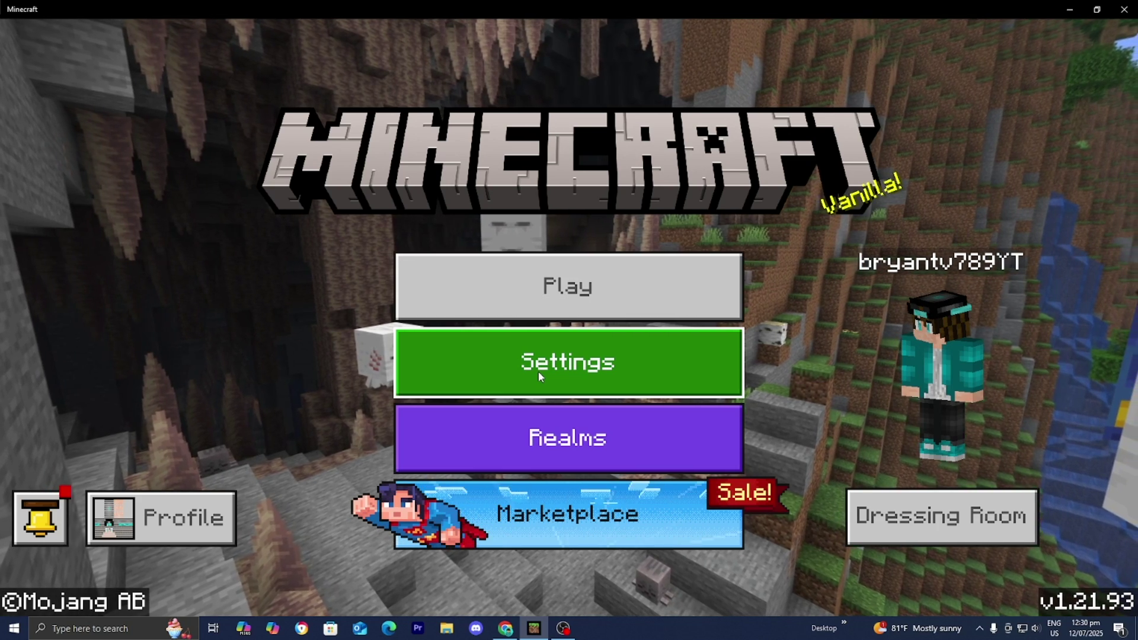
Activate the Lunac Shaders [Vibrant Visuals] [1.4] pack from the owned packs in Minecraft's Global Resources settings.
left_click(538, 372)
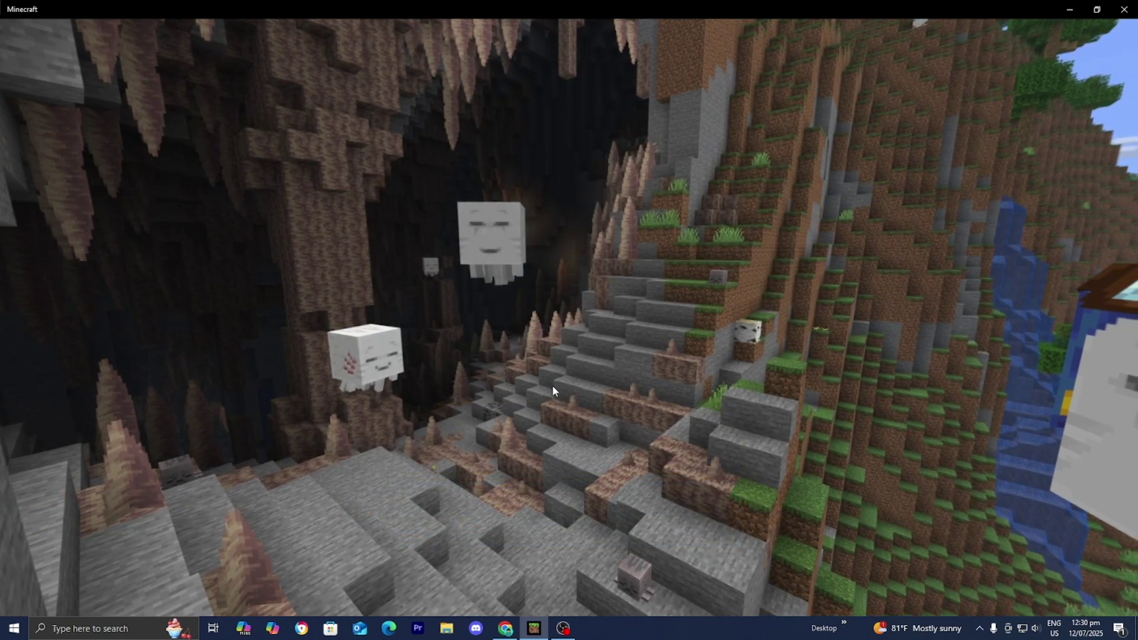
scroll(178, 303, "down", 1)
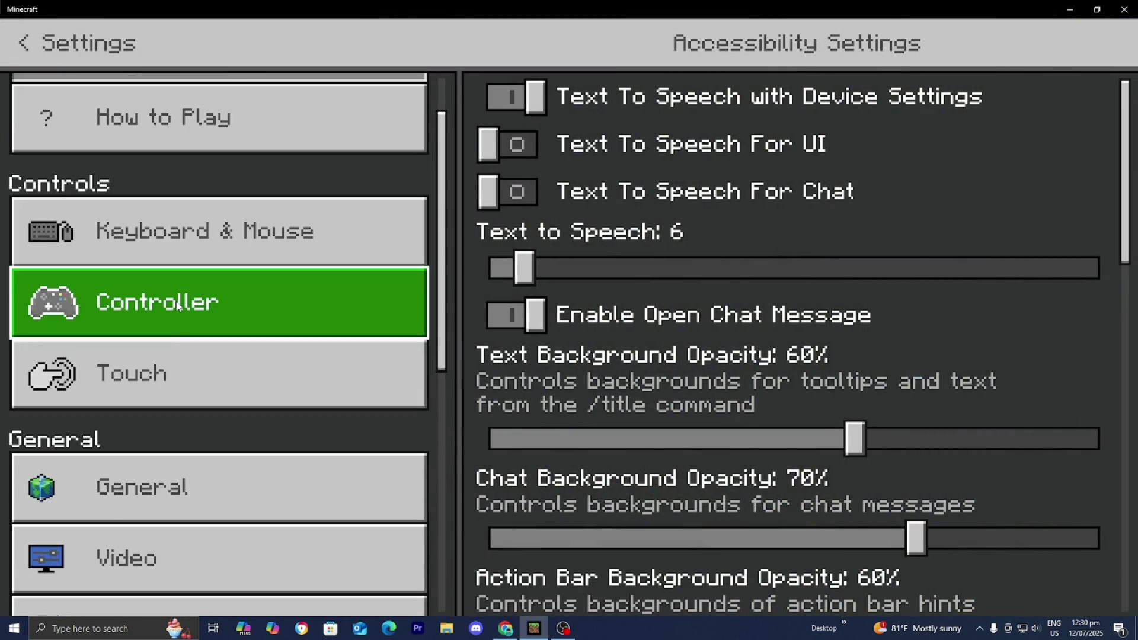
scroll(177, 306, "down", 6)
left_click(169, 409)
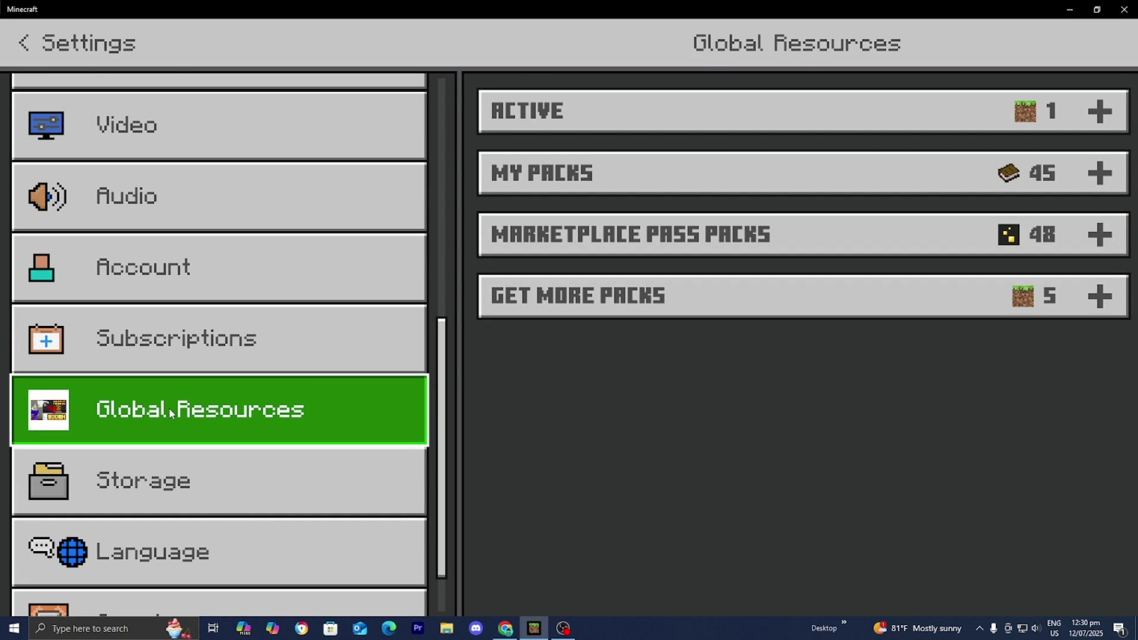
left_click(643, 186)
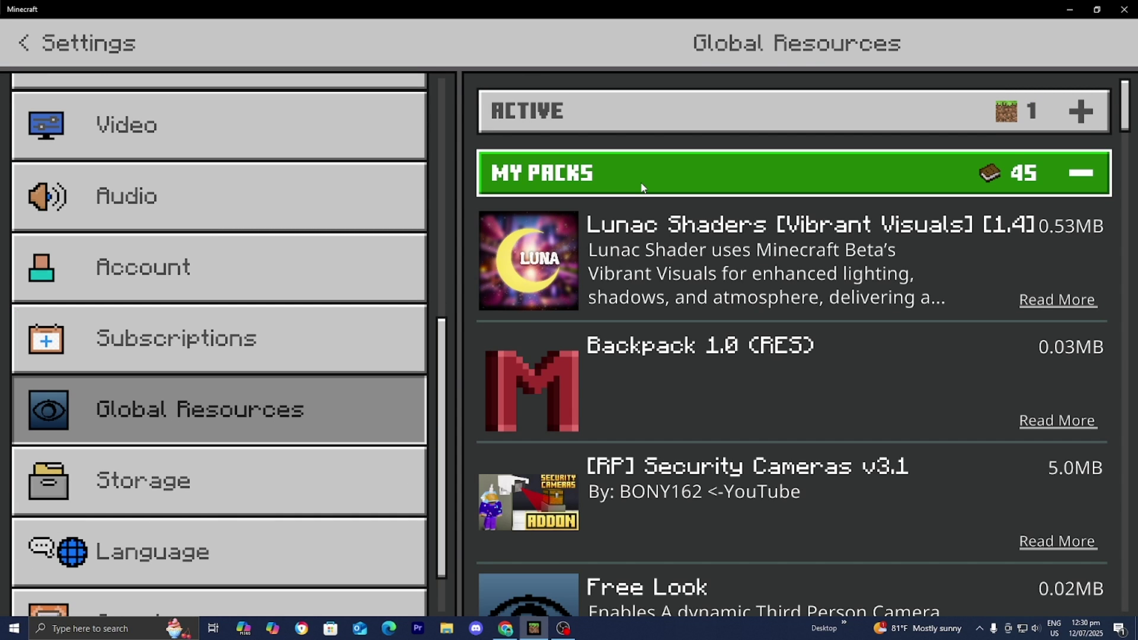
left_click(691, 289)
left_click(766, 366)
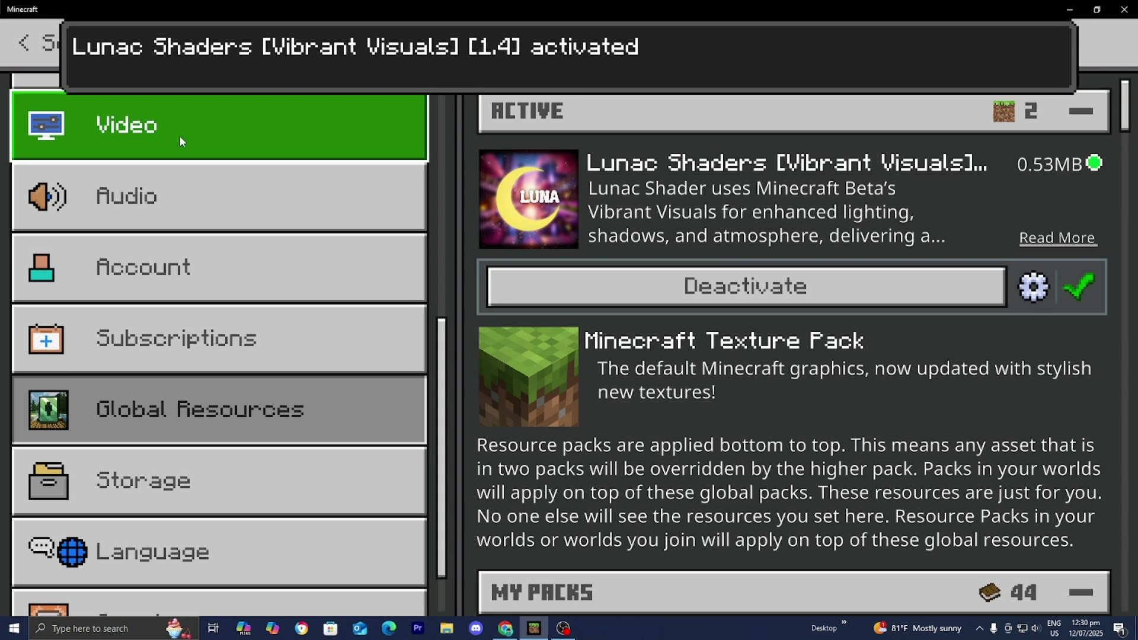
Set the render distance to 16 chunks and the graphics mode to Vibrant Visuals in the video settings.
left_click(108, 123)
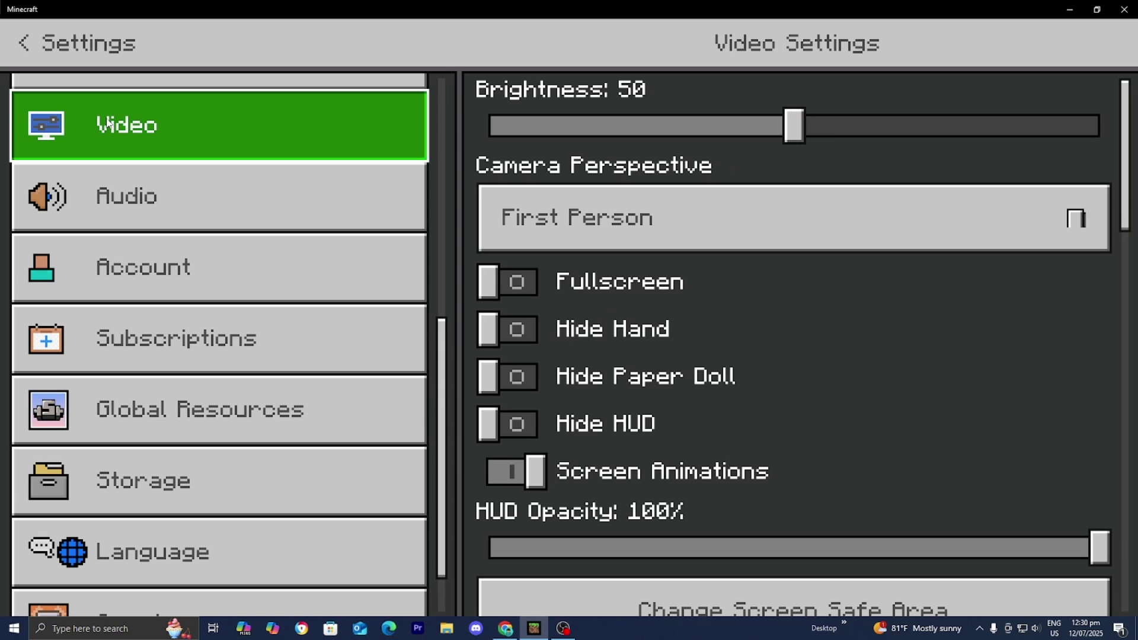
scroll(696, 315, "down", 10)
scroll(690, 304, "down", 3)
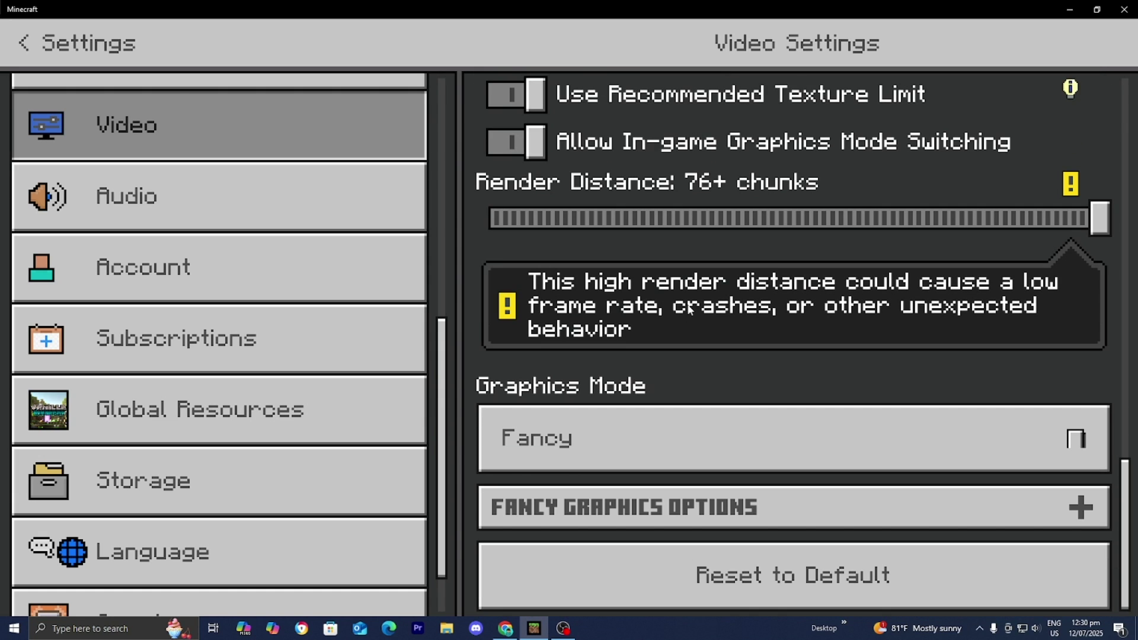
left_click(584, 219)
left_click(610, 433)
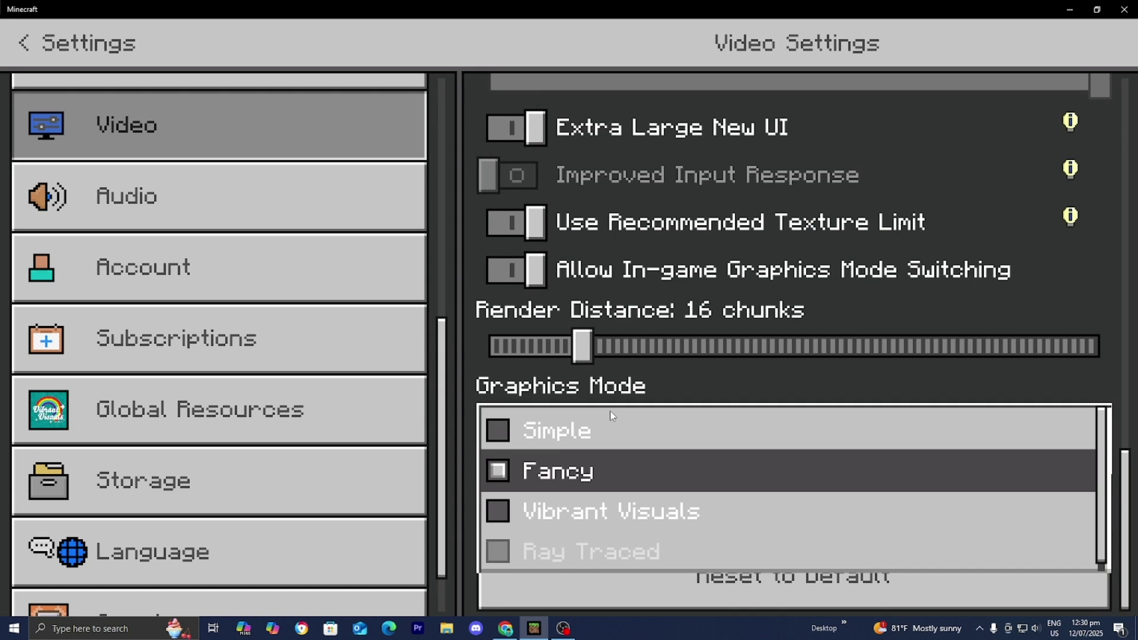
left_click(606, 512)
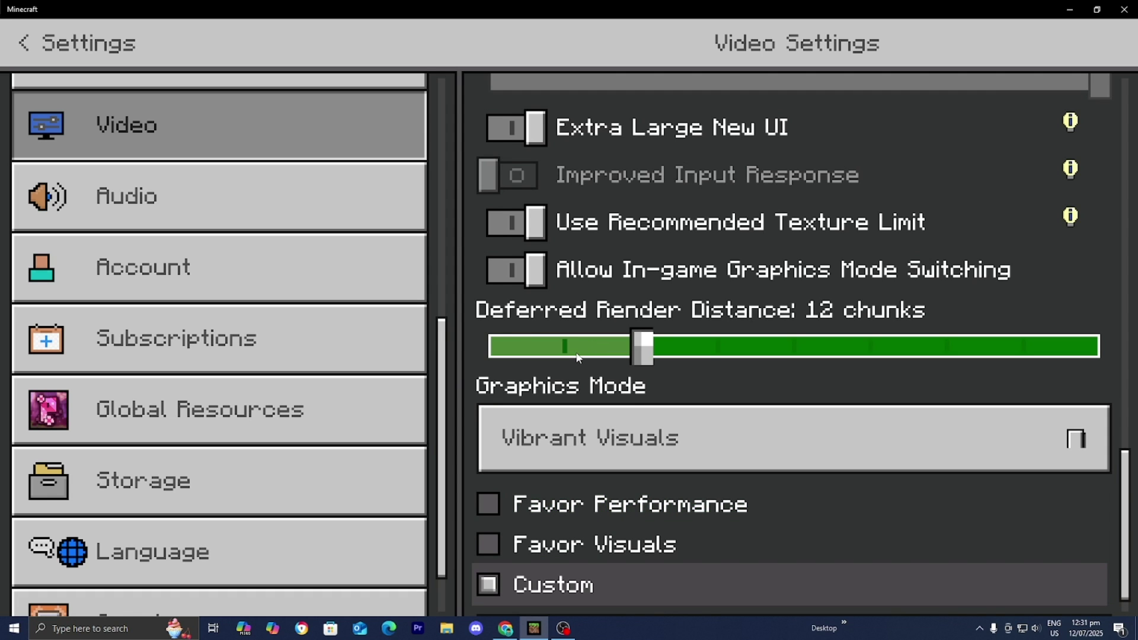
Set the deferred render distance to 10 chunks, keep Vibrant Visuals as the graphics mode and leave the settings.
left_click_drag(609, 339, 565, 346)
left_click(661, 447)
left_click(665, 528)
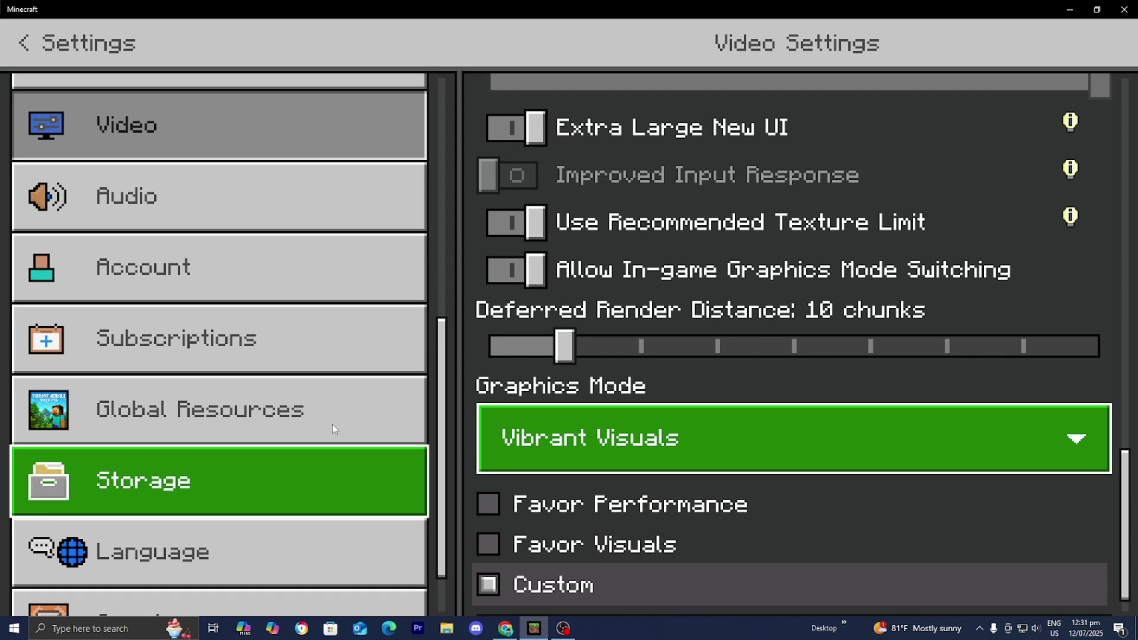
left_click(23, 42)
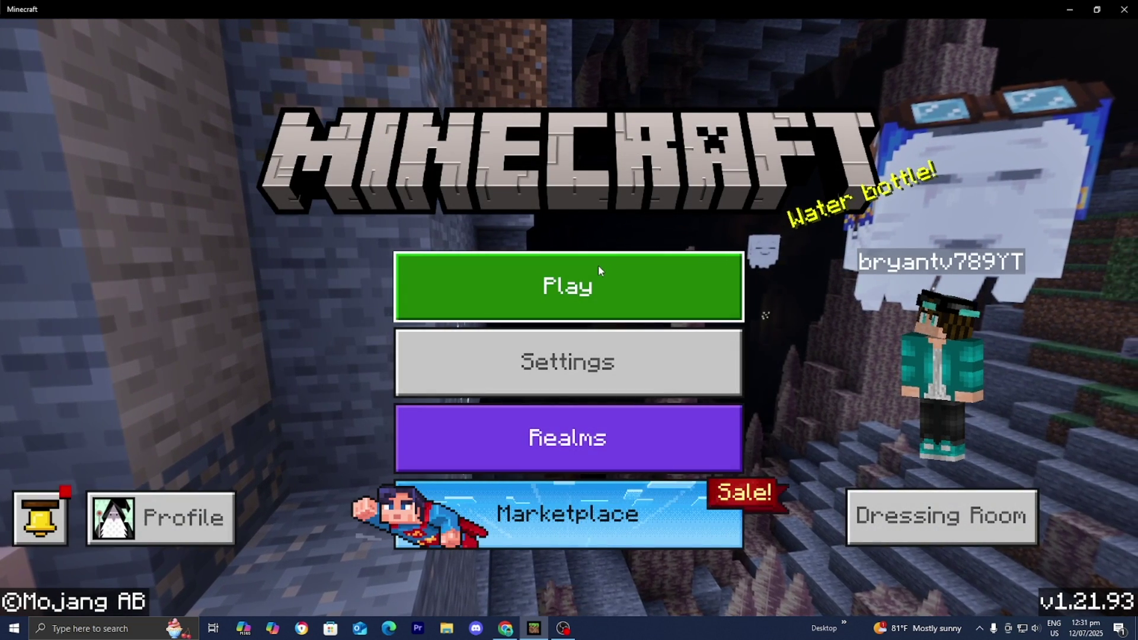
Load the 0.29 MB creative world My World and walk around to check the shader's look.
left_click(599, 266)
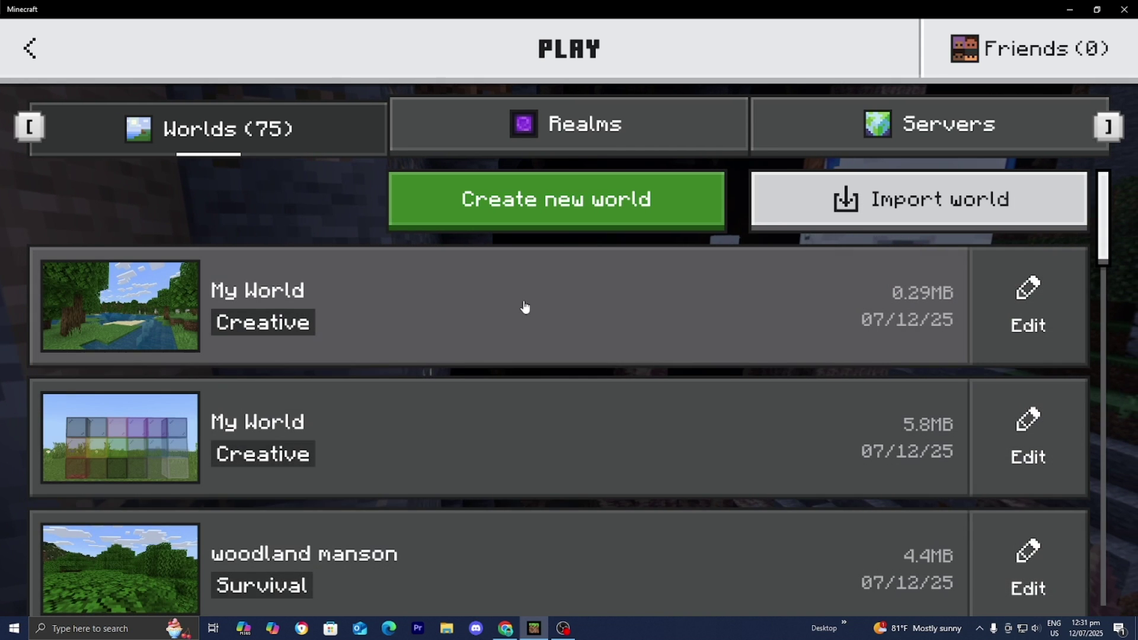
left_click(525, 307)
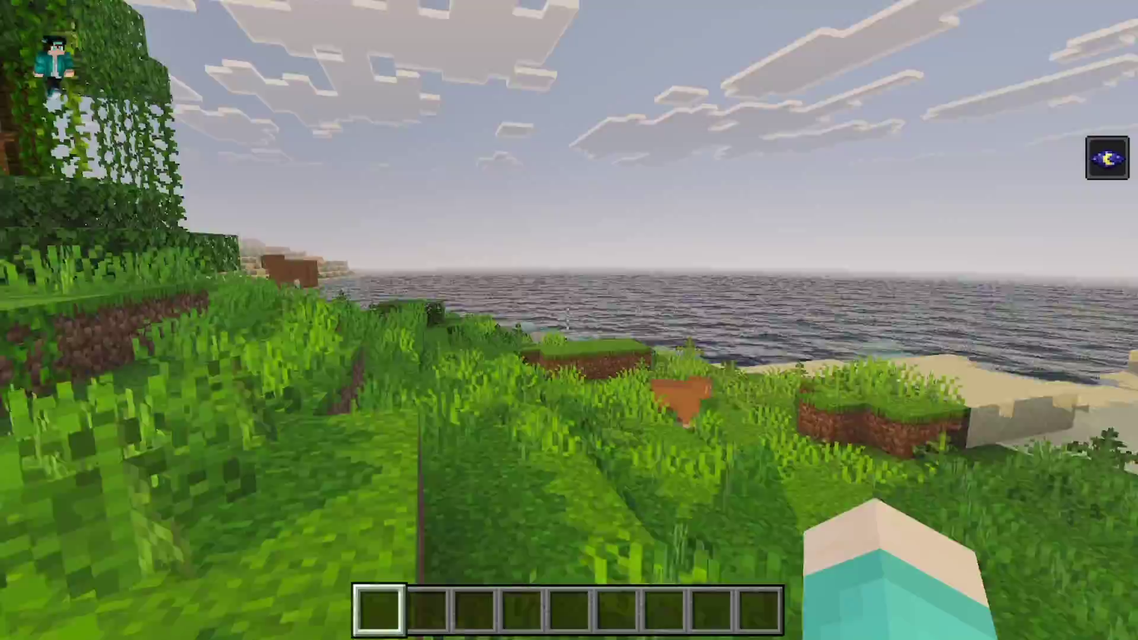
key("w")
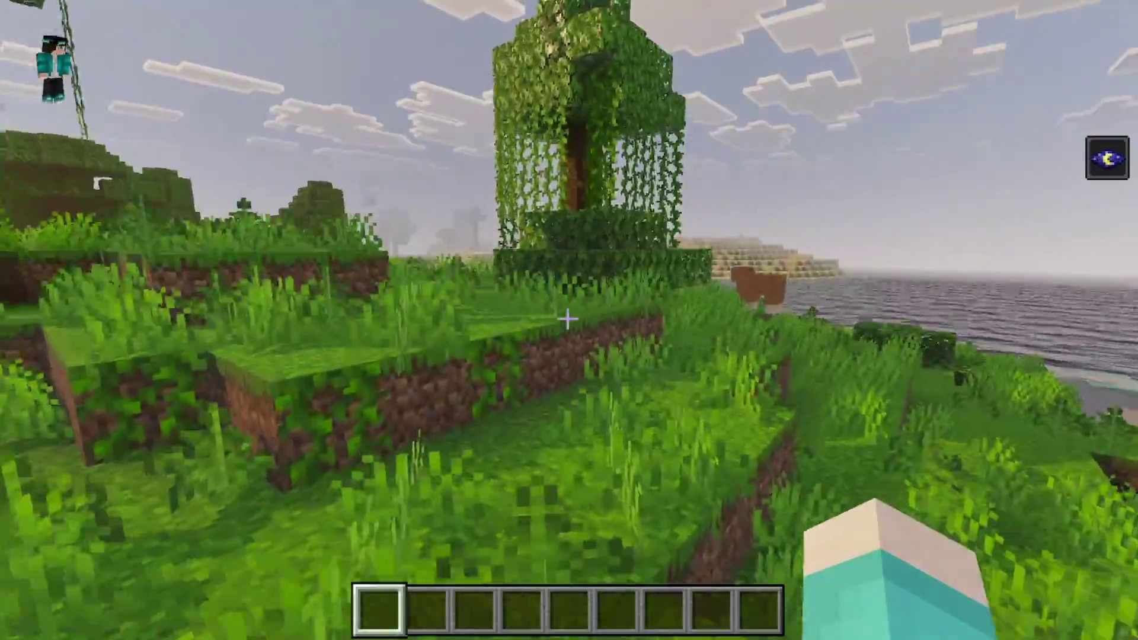
key("w")
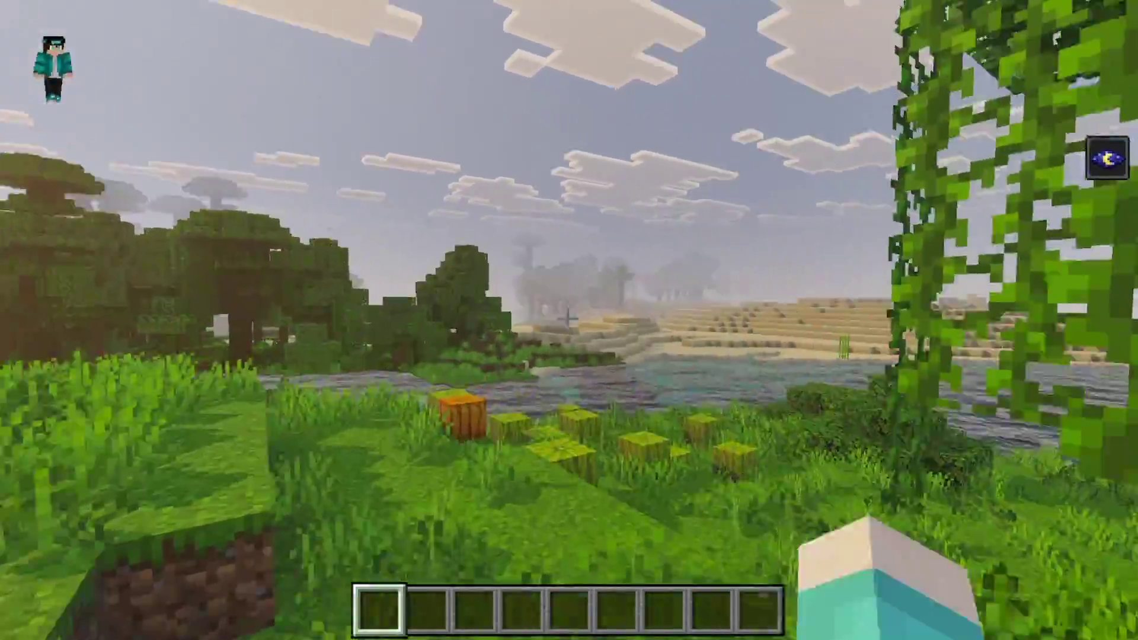
key("w")
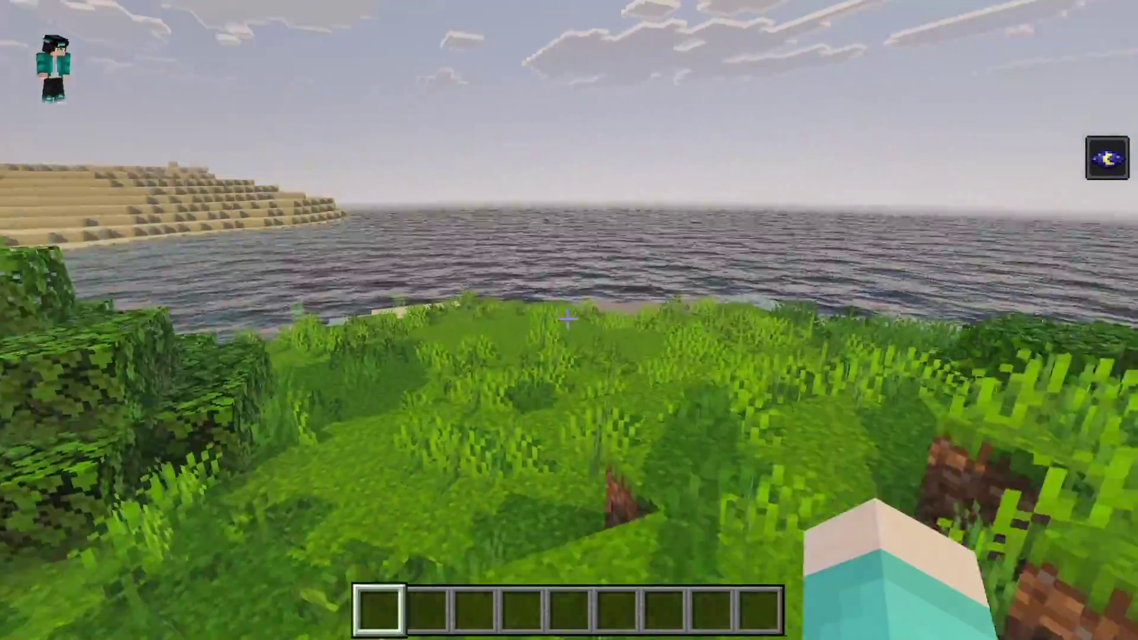
Walk along the shore past the melons and pumpkins and into the trees to examine the shader's water, foliage, clouds and sunlight.
key("w")
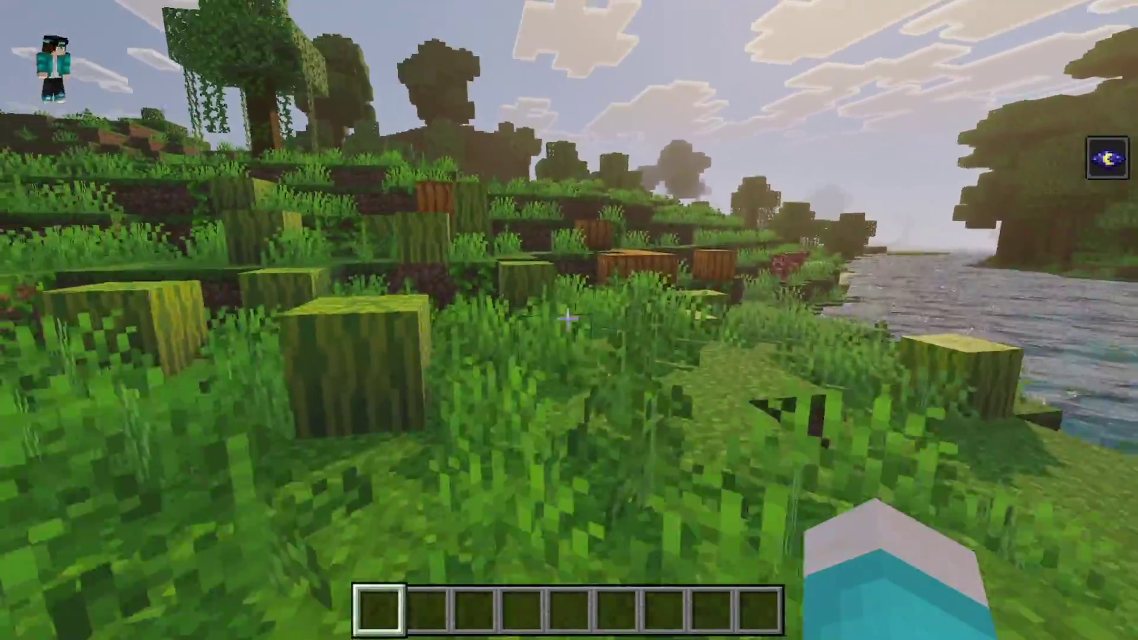
key("w")
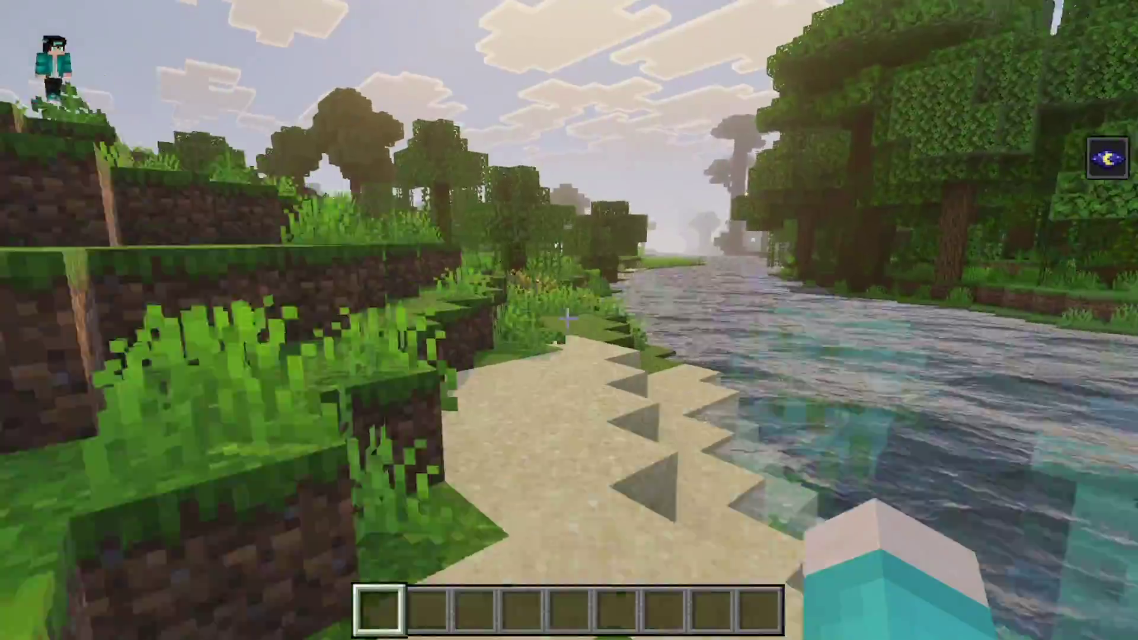
key("w")
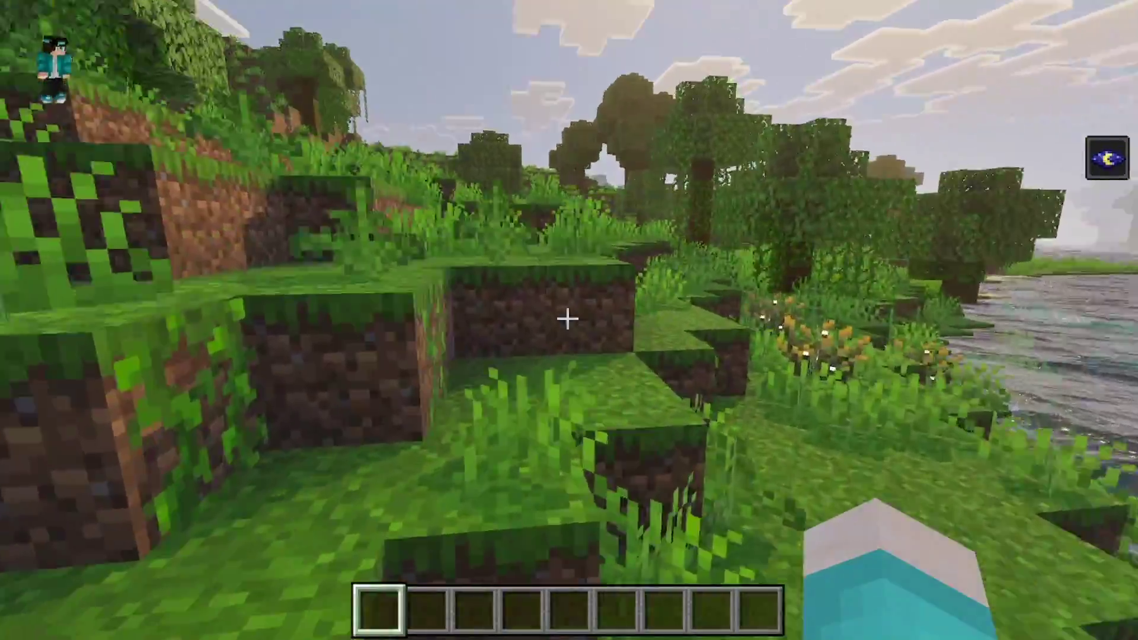
key("w")
key("w")
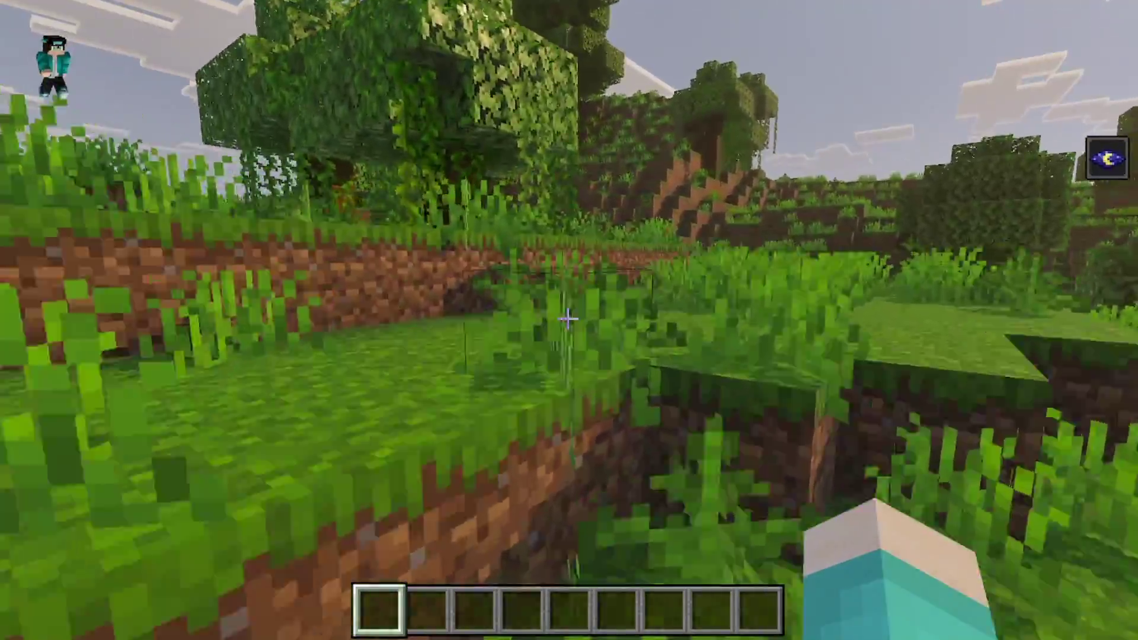
key("w")
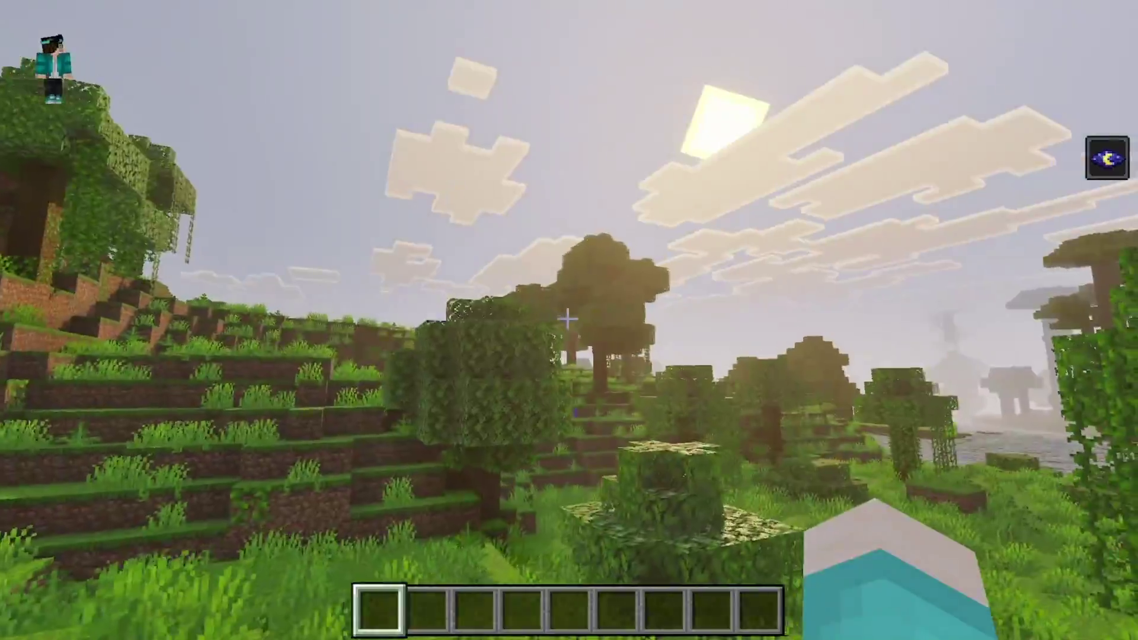
key("w")
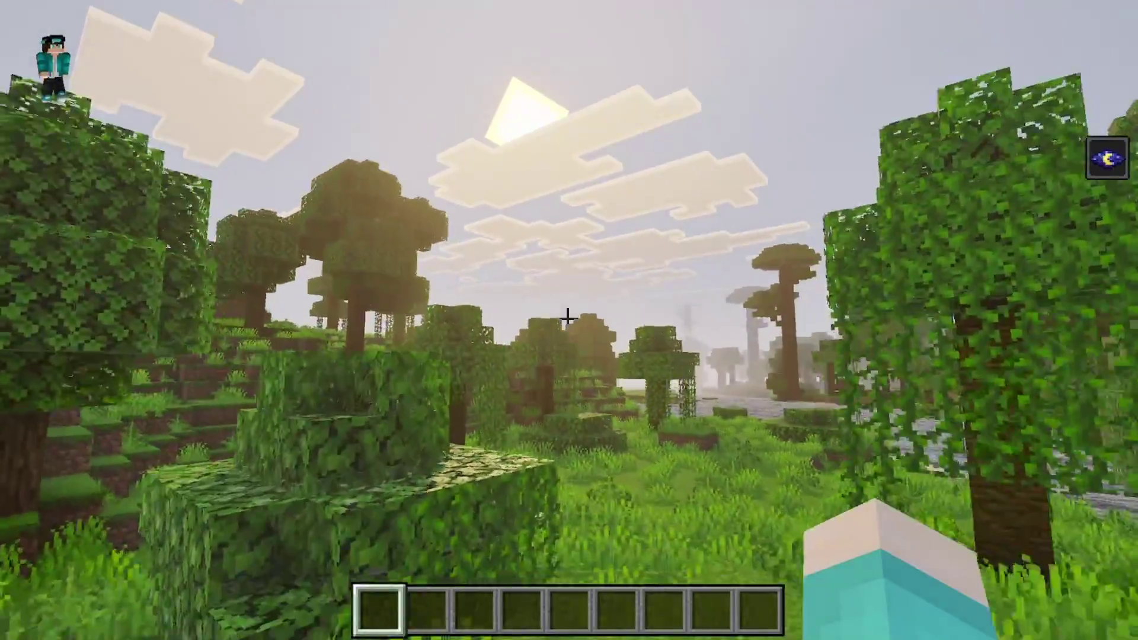
key("w")
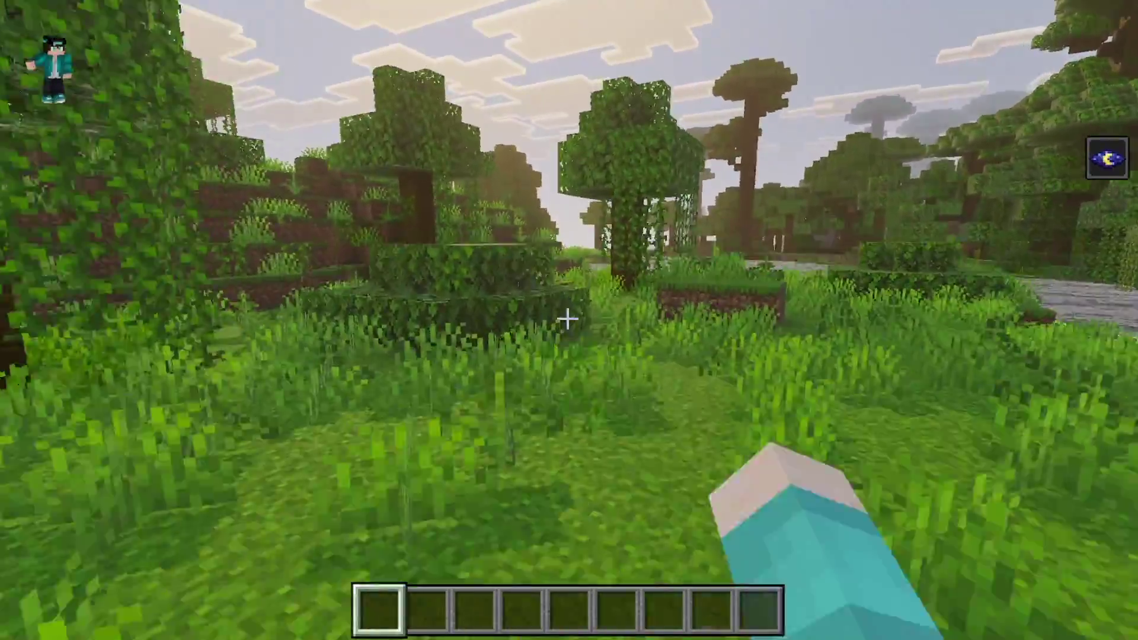
Break grass in the clearing to collect seeds, switch to the empty second hotbar slot and examine the shaded grass and riverside trees.
key("w")
left_click(567, 320)
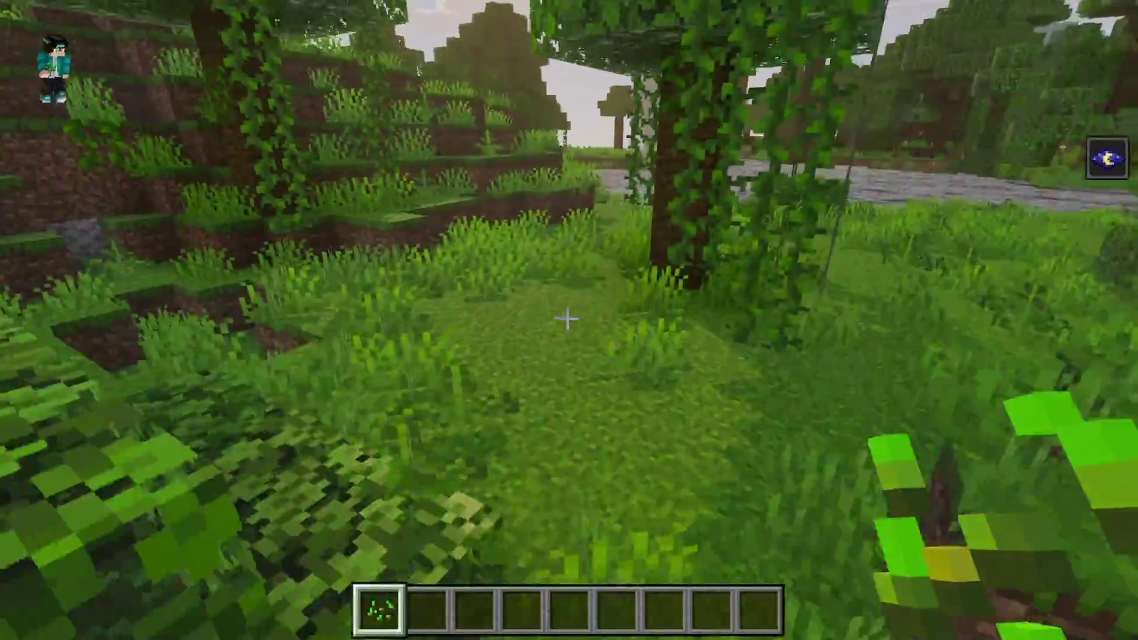
key("2")
key("w")
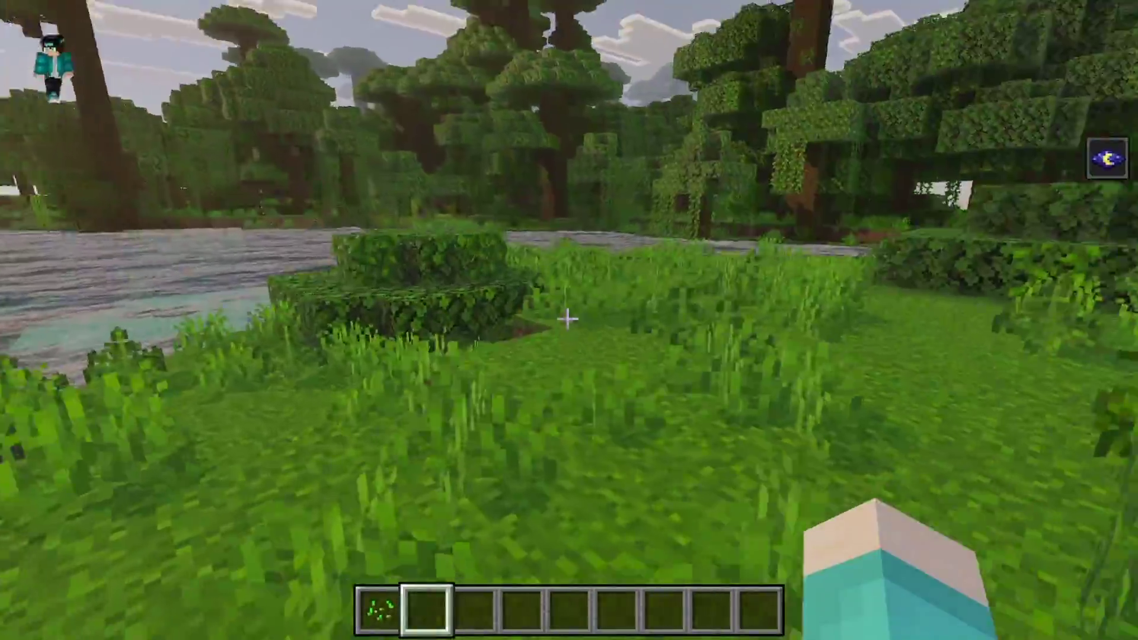
key("w")
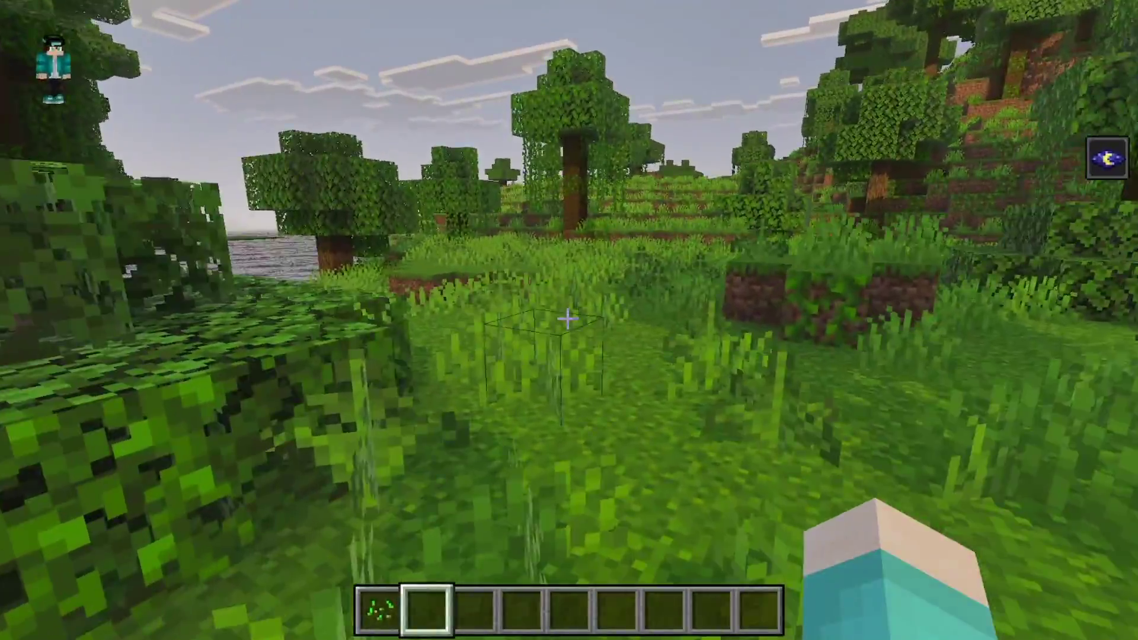